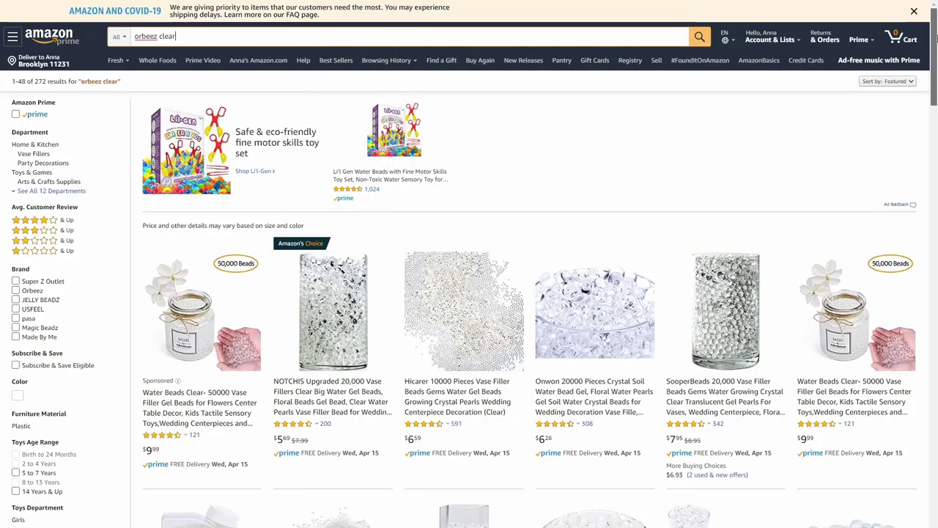
# Step: Scroll down through the Amazon listings of clear water gel beads
pyautogui.scroll(-3, 936, 64)
pyautogui.moveTo(936, 64); pyautogui.dragTo(924, 222)
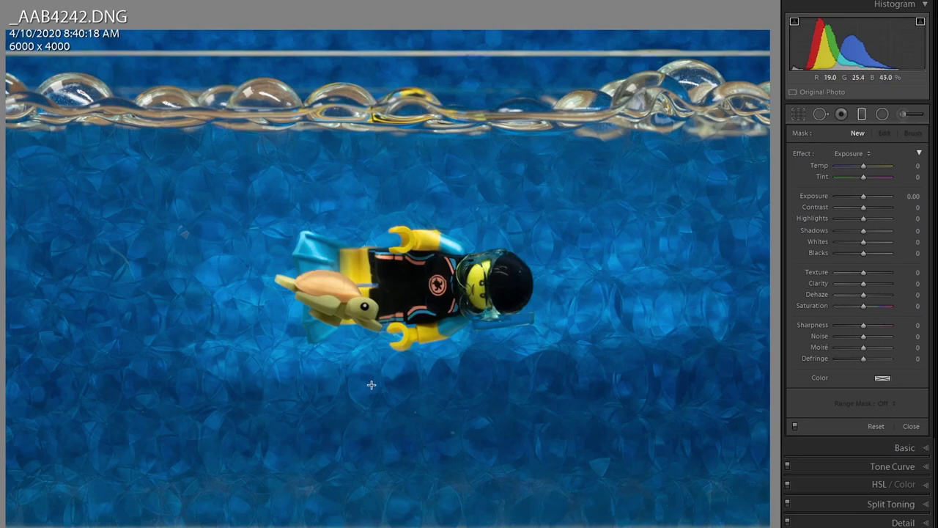
# Step: Crop to 3735 x 2490 by pulling in the top, bottom and lower-left corner, then reposition the photo
pyautogui.press('r')
pyautogui.moveTo(387, 30); pyautogui.dragTo(377, 117)
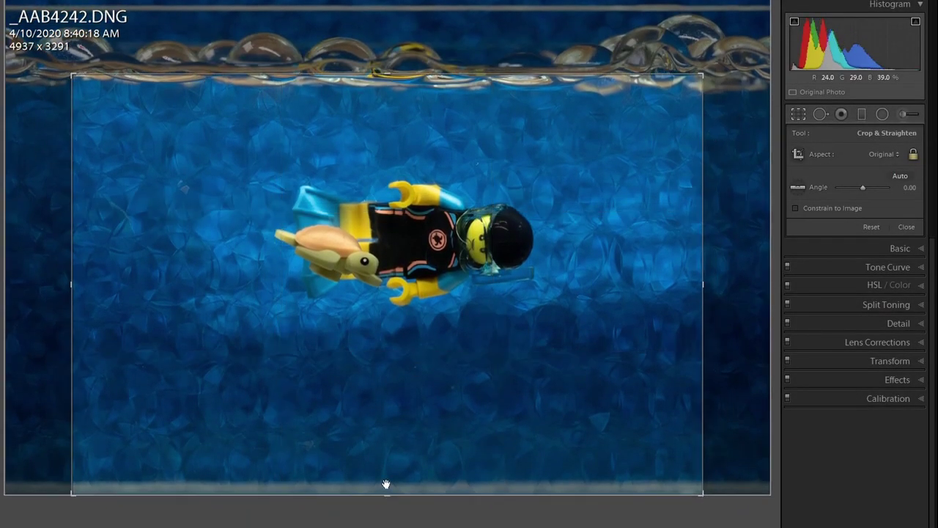
pyautogui.moveTo(384, 493); pyautogui.dragTo(407, 453)
pyautogui.moveTo(426, 372); pyautogui.dragTo(419, 373)
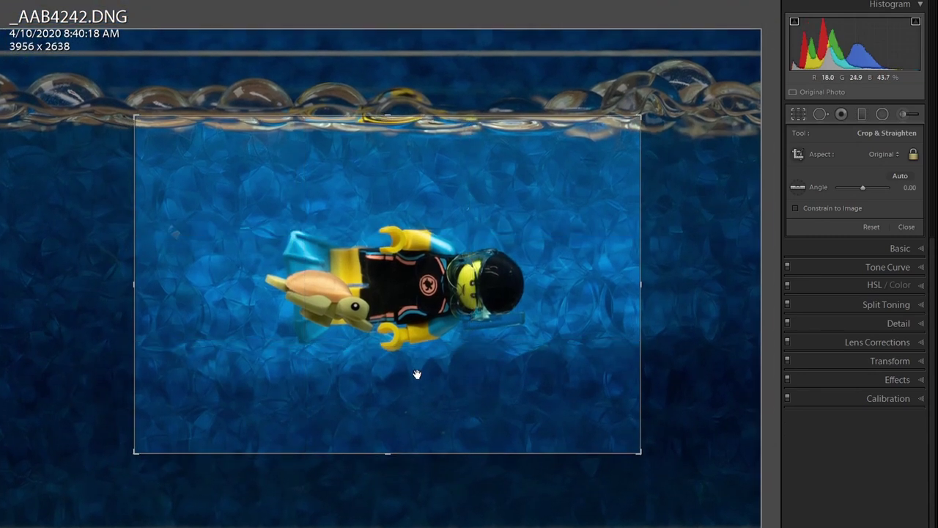
pyautogui.moveTo(665, 341); pyautogui.dragTo(665, 340)
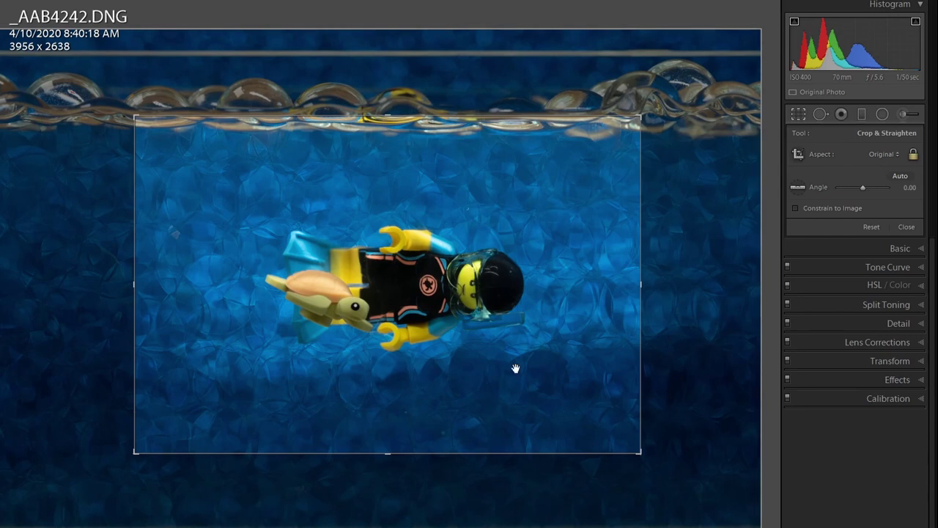
pyautogui.moveTo(137, 452); pyautogui.dragTo(151, 452)
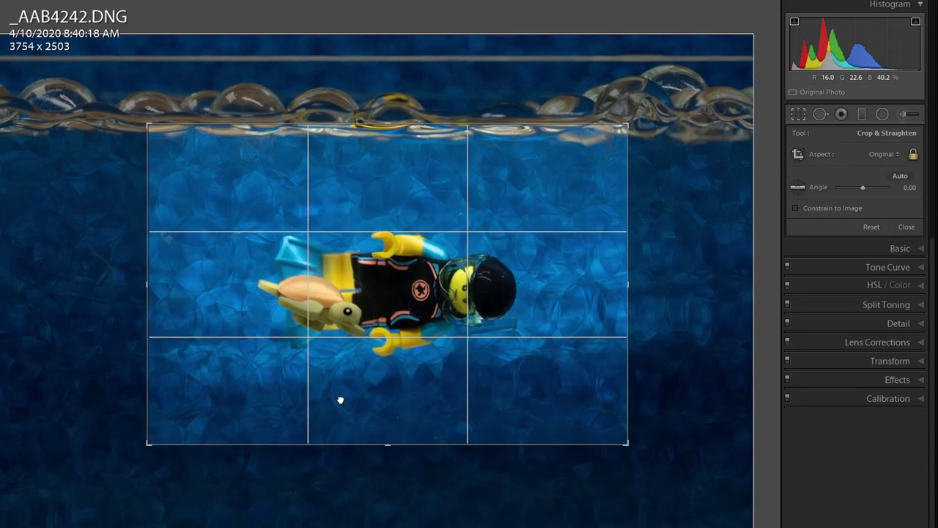
# Step: Apply the crop and set Detail sharpening Amount 70, Masking 30, and Luminance noise reduction 20
pyautogui.click(905, 226)
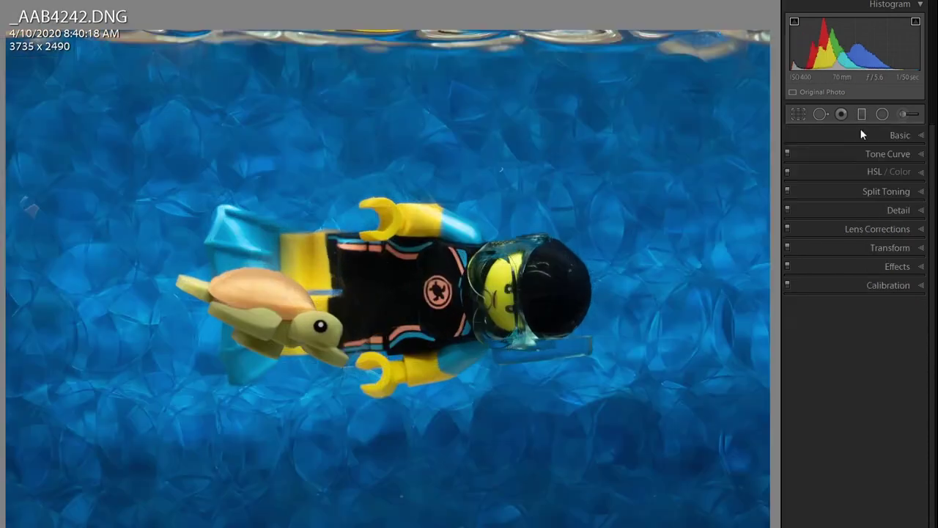
pyautogui.click(915, 212)
pyautogui.moveTo(850, 349); pyautogui.dragTo(861, 350)
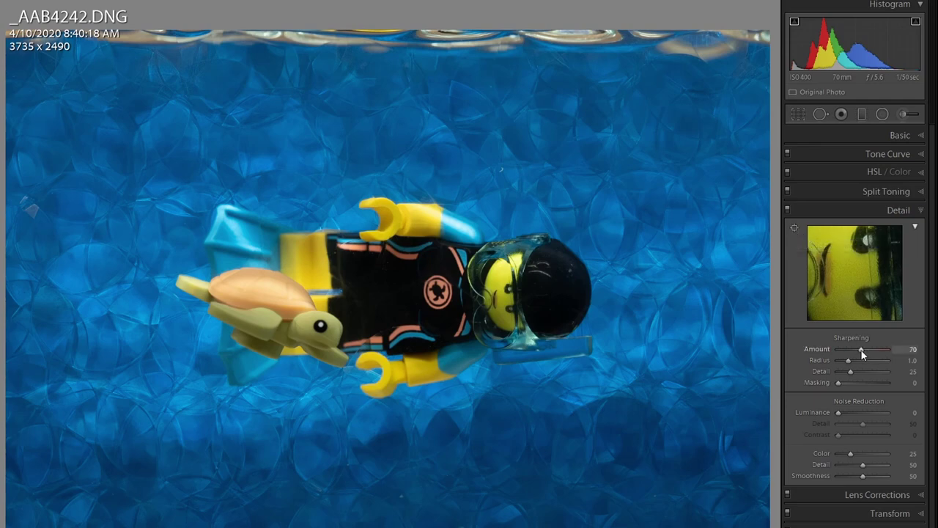
pyautogui.keyDown('alt'); pyautogui.click(841, 382); pyautogui.keyUp('alt')
pyautogui.moveTo(840, 381); pyautogui.dragTo(844, 417)
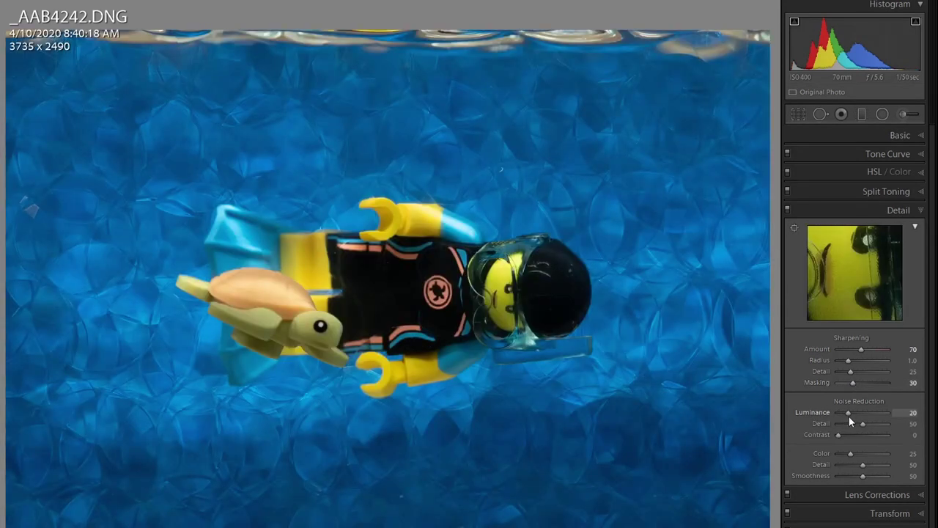
pyautogui.click(787, 212)
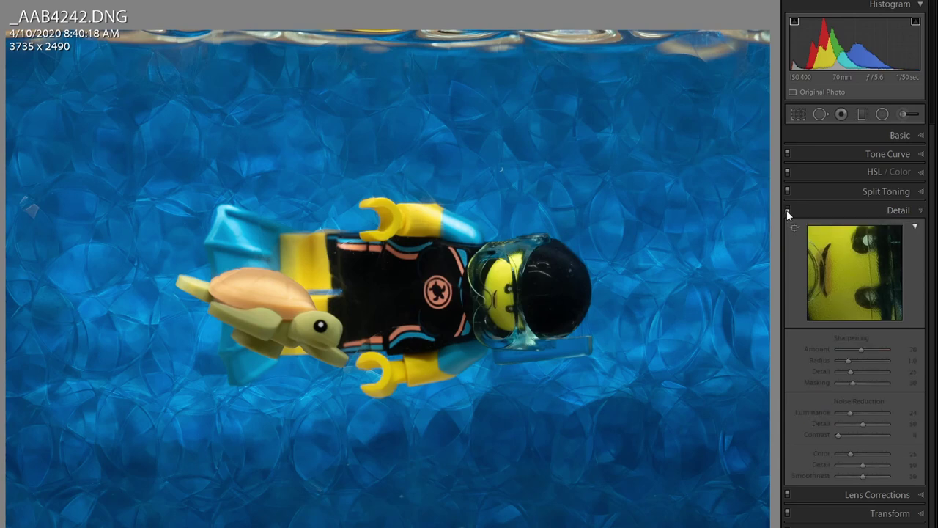
pyautogui.click(918, 211)
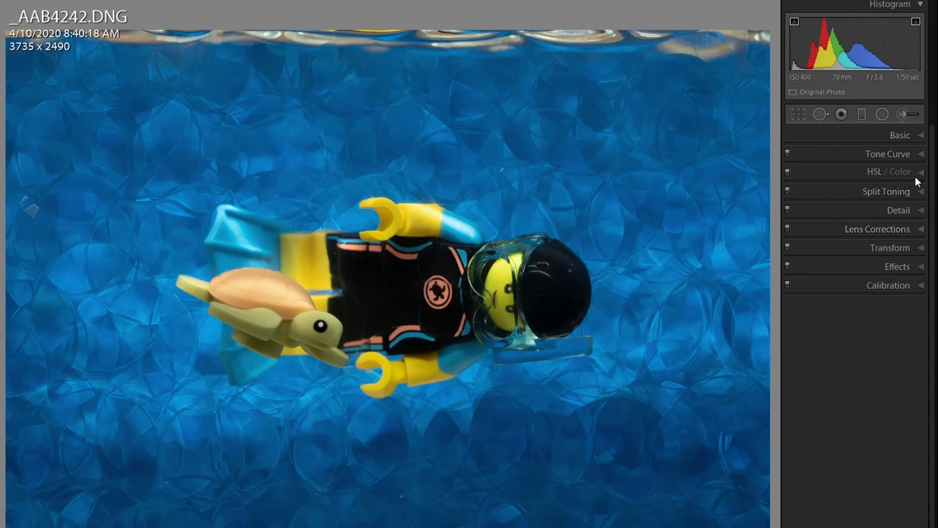
# Step: Add a graduated filter rising from the photo's bottom with Exposure −0.87
pyautogui.click(862, 115)
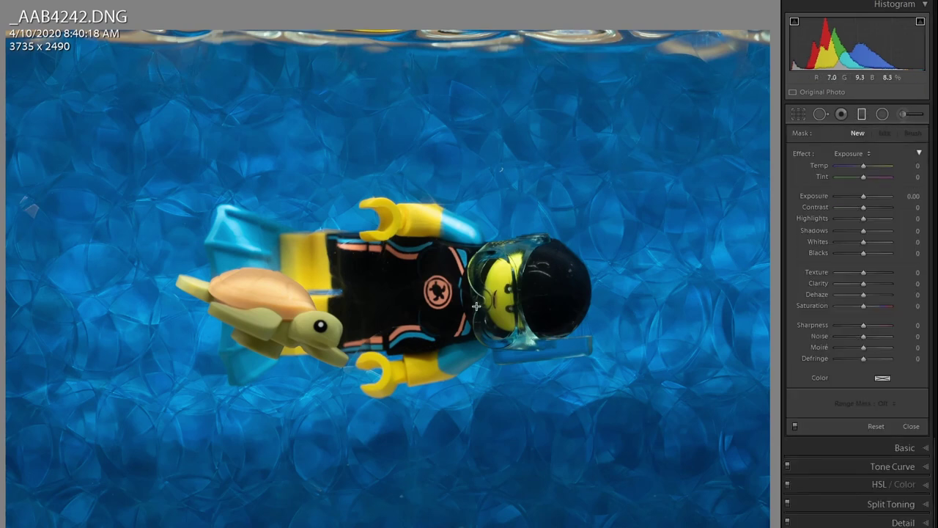
pyautogui.moveTo(421, 438)
pyautogui.mouseDown()
pyautogui.moveTo(430, 227)
pyautogui.moveTo(420, 156)
pyautogui.mouseUp()
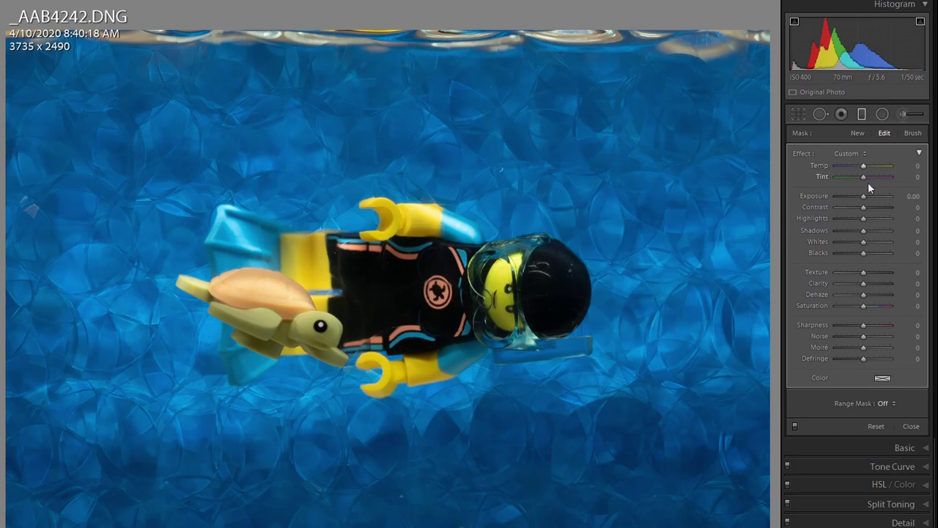
pyautogui.moveTo(863, 197); pyautogui.dragTo(856, 202)
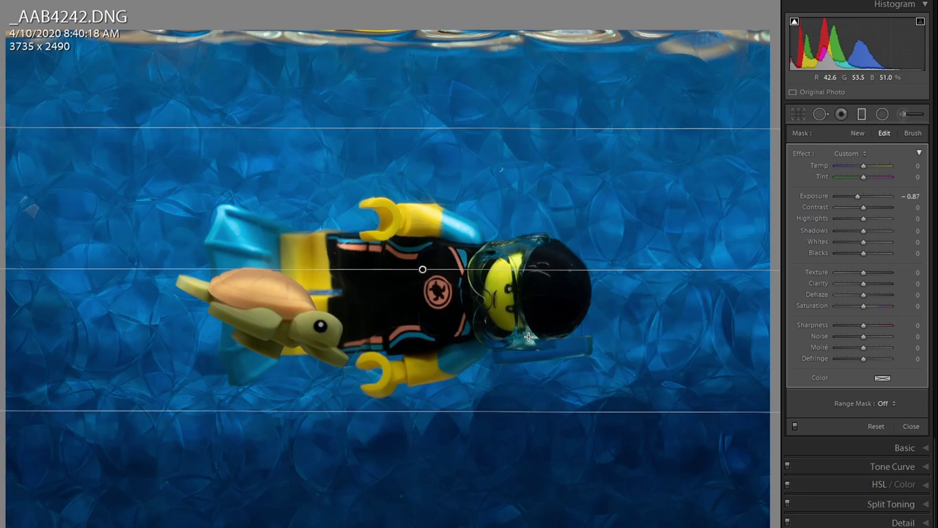
# Step: Brush-erase the gradient mask off the diver and turtle, checking with the mask overlay
pyautogui.click(913, 134)
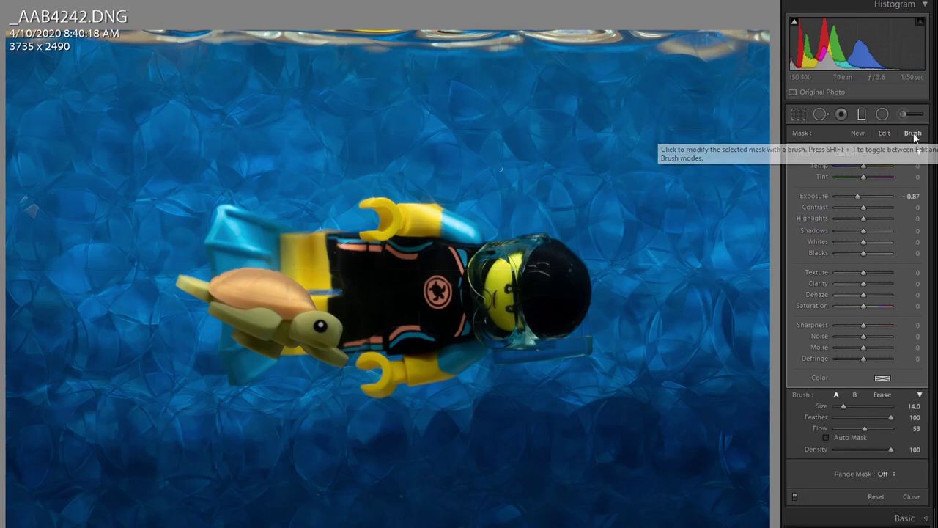
pyautogui.click(881, 396)
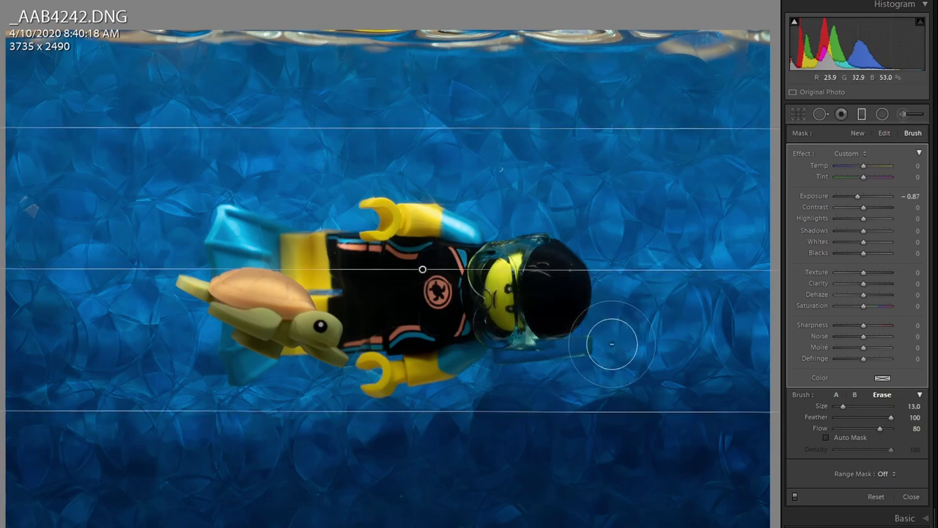
pyautogui.press('o')
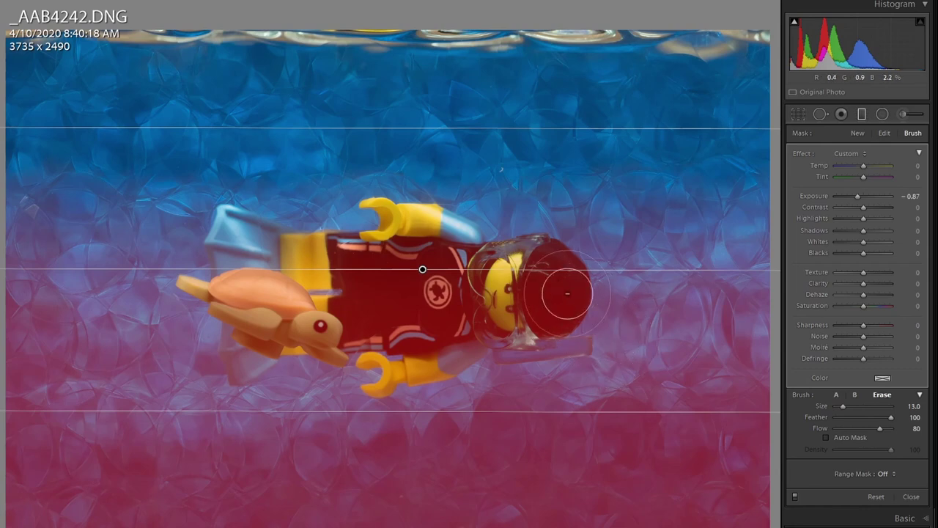
pyautogui.moveTo(323, 325)
pyautogui.mouseDown()
pyautogui.moveTo(345, 307)
pyautogui.moveTo(246, 302)
pyautogui.moveTo(234, 293)
pyautogui.moveTo(418, 291)
pyautogui.moveTo(384, 272)
pyautogui.moveTo(309, 269)
pyautogui.moveTo(254, 243)
pyautogui.moveTo(535, 297)
pyautogui.moveTo(476, 326)
pyautogui.moveTo(508, 323)
pyautogui.moveTo(540, 339)
pyautogui.moveTo(553, 336)
pyautogui.moveTo(546, 248)
pyautogui.moveTo(462, 244)
pyautogui.moveTo(585, 245)
pyautogui.moveTo(586, 262)
pyautogui.moveTo(563, 281)
pyautogui.moveTo(558, 309)
pyautogui.mouseUp()
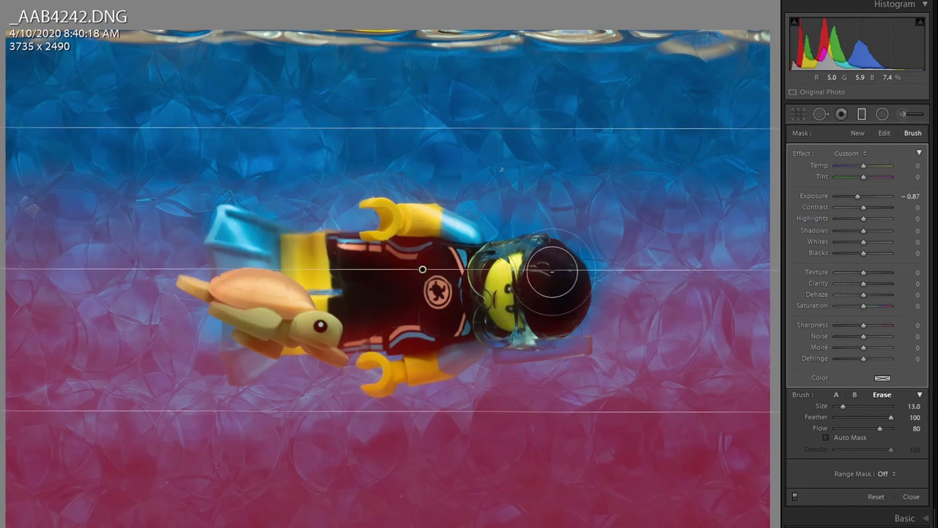
pyautogui.press('o')
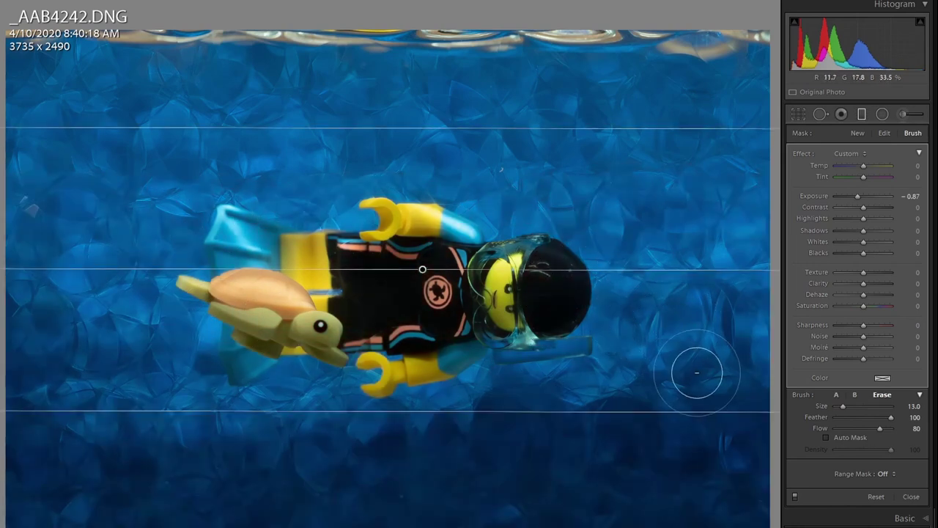
# Step: Close the filter and set Basic Saturation to −10 and Clarity to +12
pyautogui.press('k')
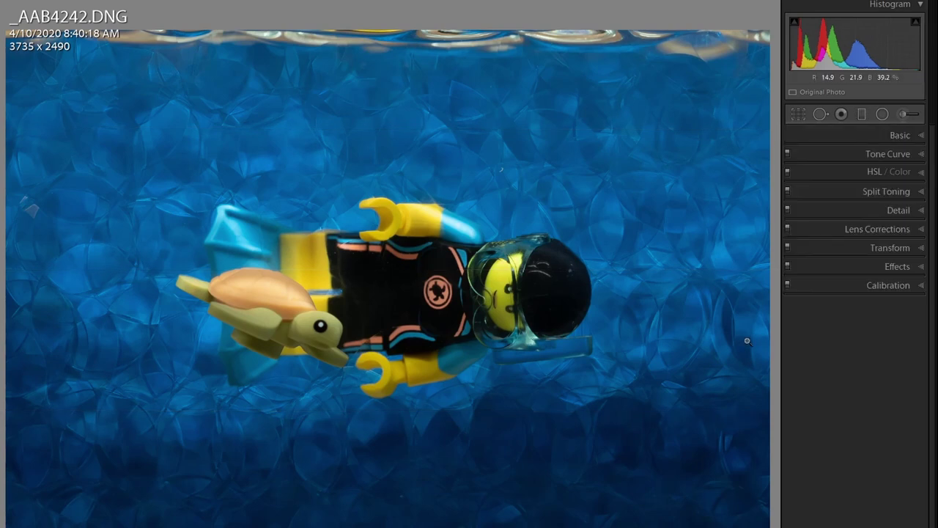
pyautogui.click(922, 136)
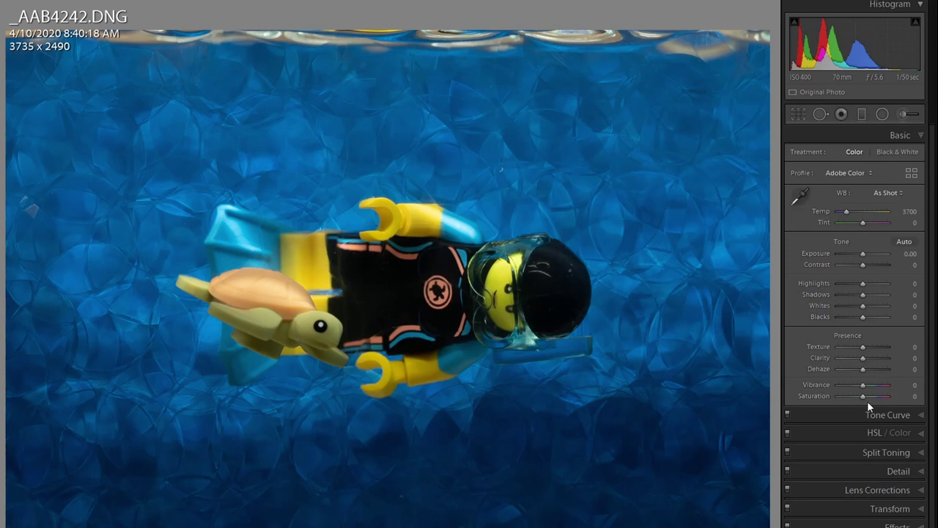
pyautogui.moveTo(864, 398); pyautogui.dragTo(861, 398)
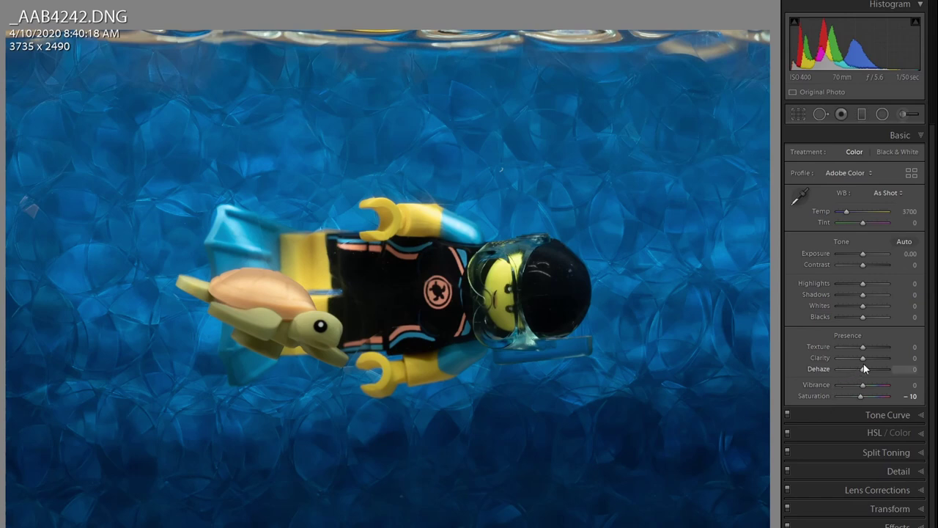
pyautogui.moveTo(865, 364); pyautogui.dragTo(869, 364)
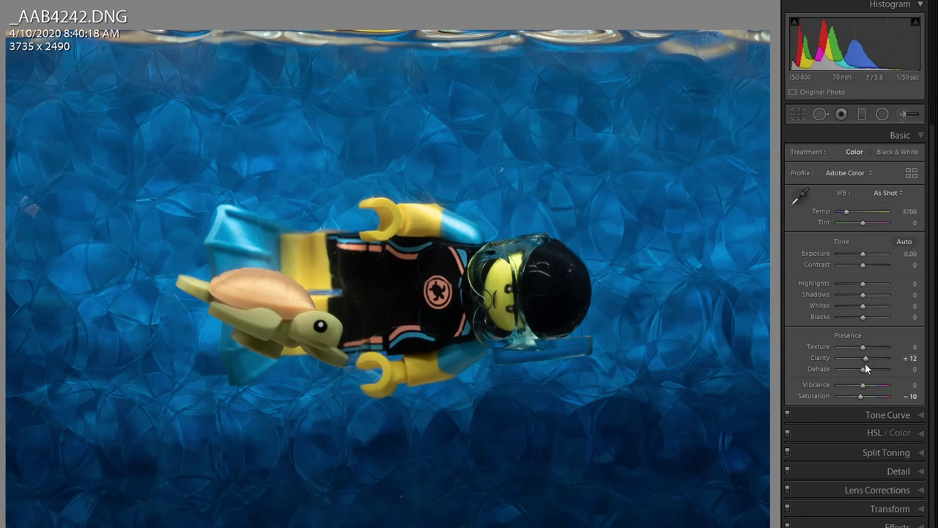
# Step: Toggle the before/after view twice to compare the edit with the original
pyautogui.press('\\')
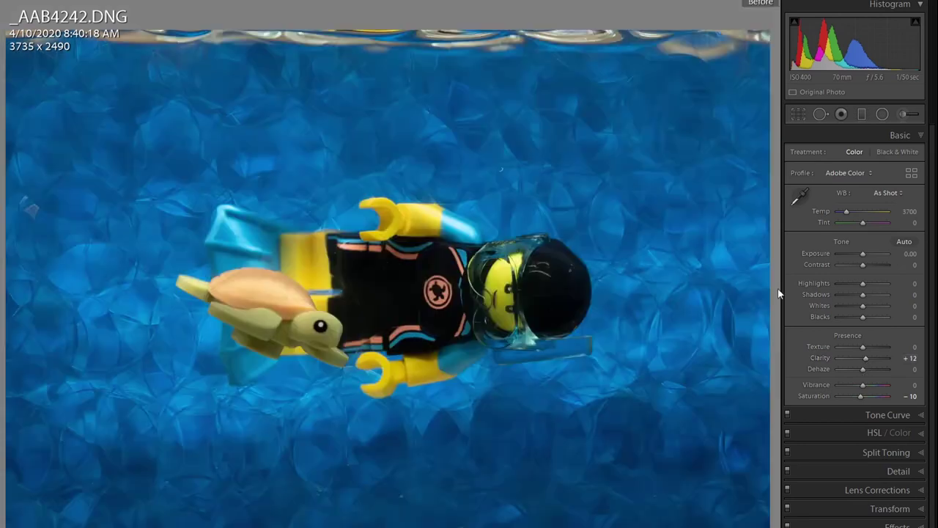
pyautogui.press('\\')
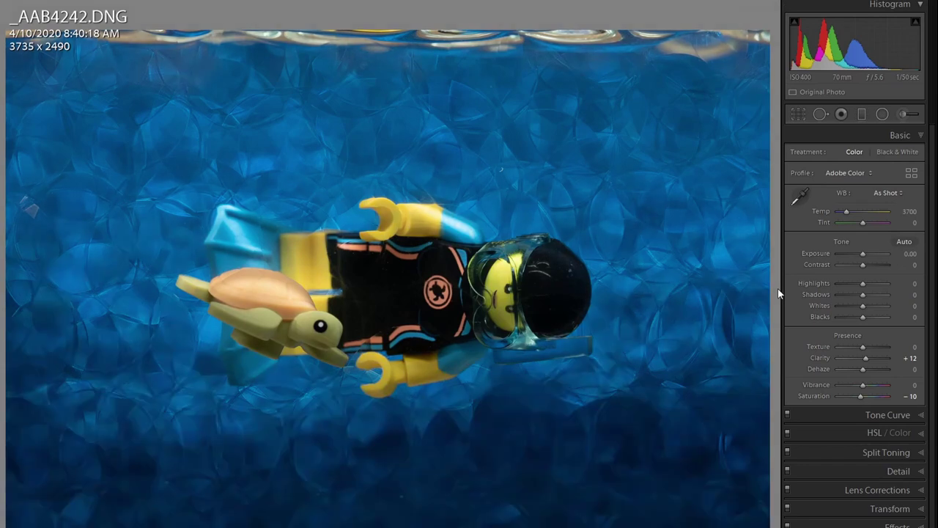
pyautogui.press('\\')
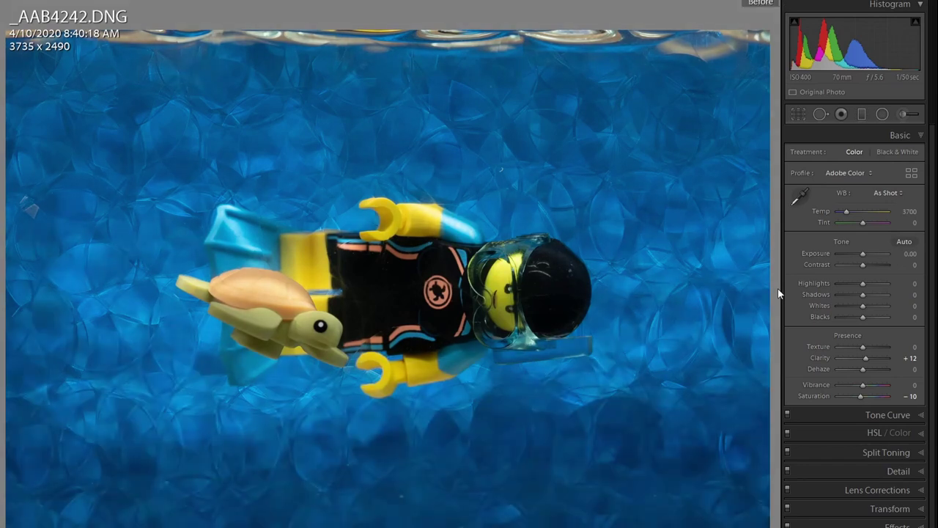
pyautogui.press('\\')
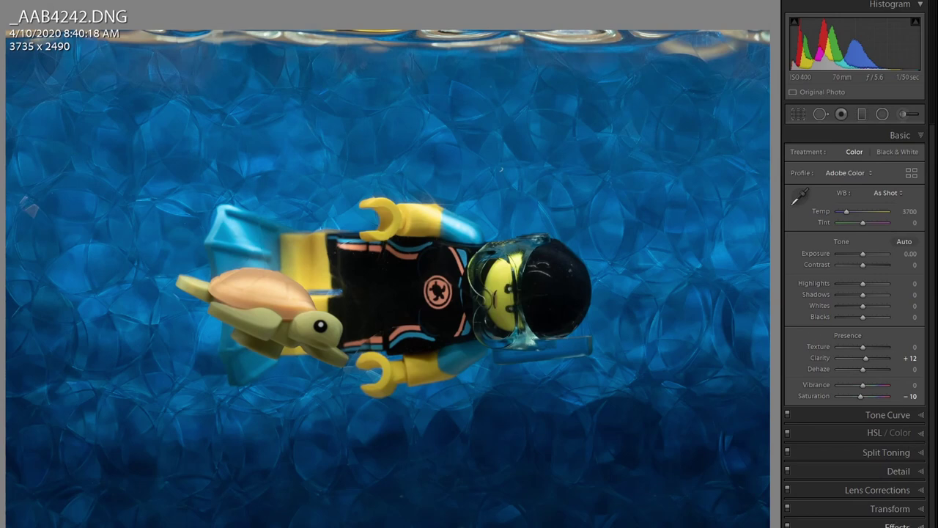
# Step: Set Post-Crop Vignetting Amount to −2 in the Effects panel
pyautogui.click(897, 525)
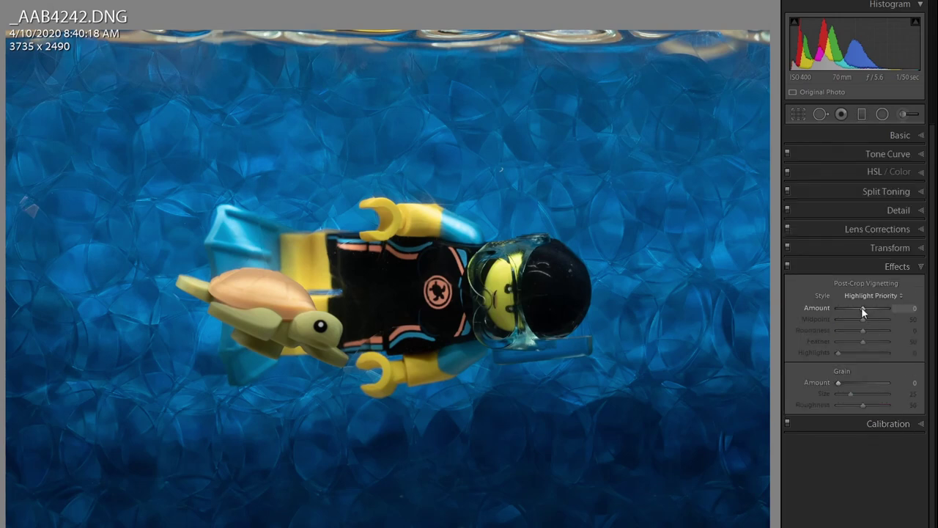
pyautogui.moveTo(862, 308); pyautogui.dragTo(862, 311)
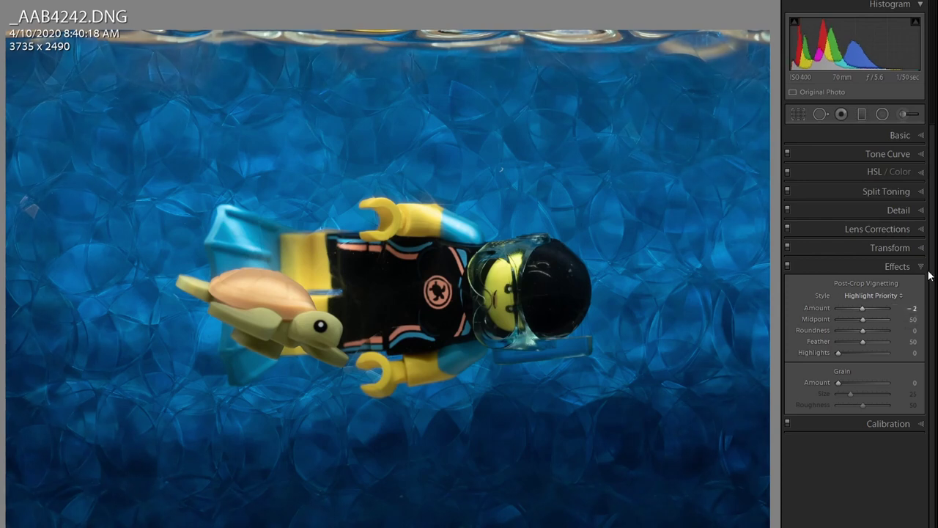